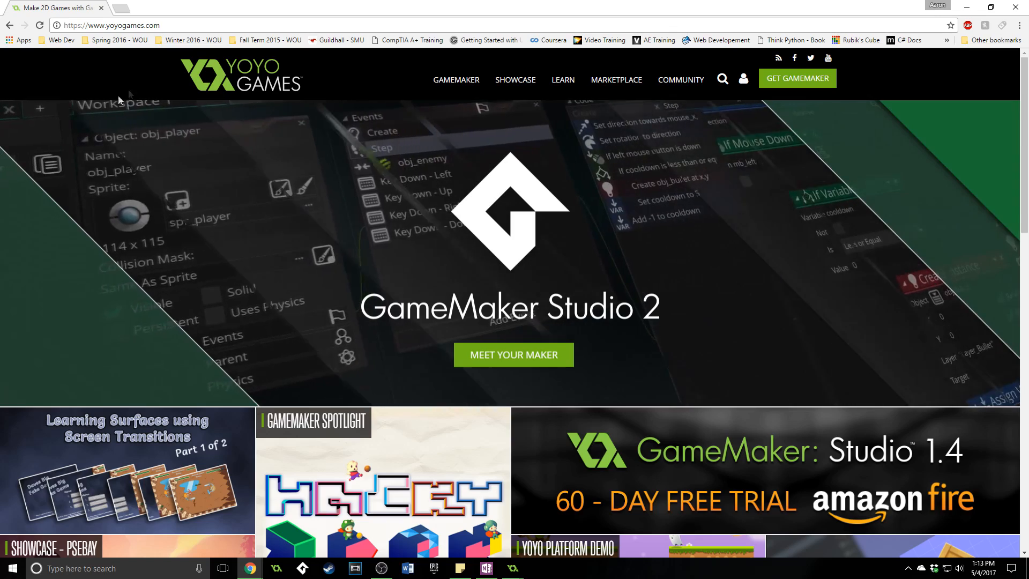
Step: Look at the site address and briefly visit the GameMaker Community forum
{"action": "left_click", "coordinate": [130, 25]}
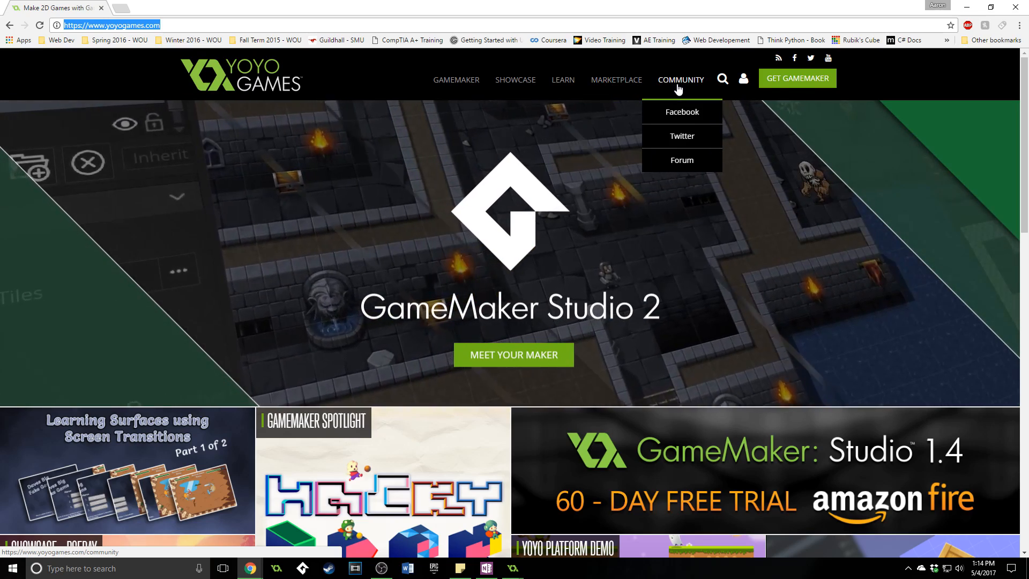
{"action": "mouse_move", "coordinate": [680, 79]}
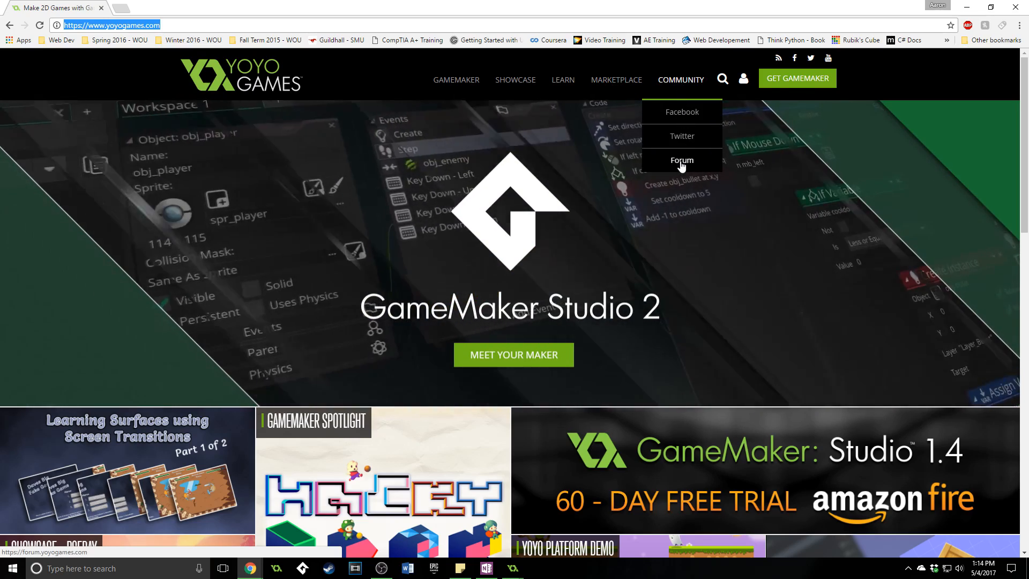
{"action": "left_click", "coordinate": [681, 161]}
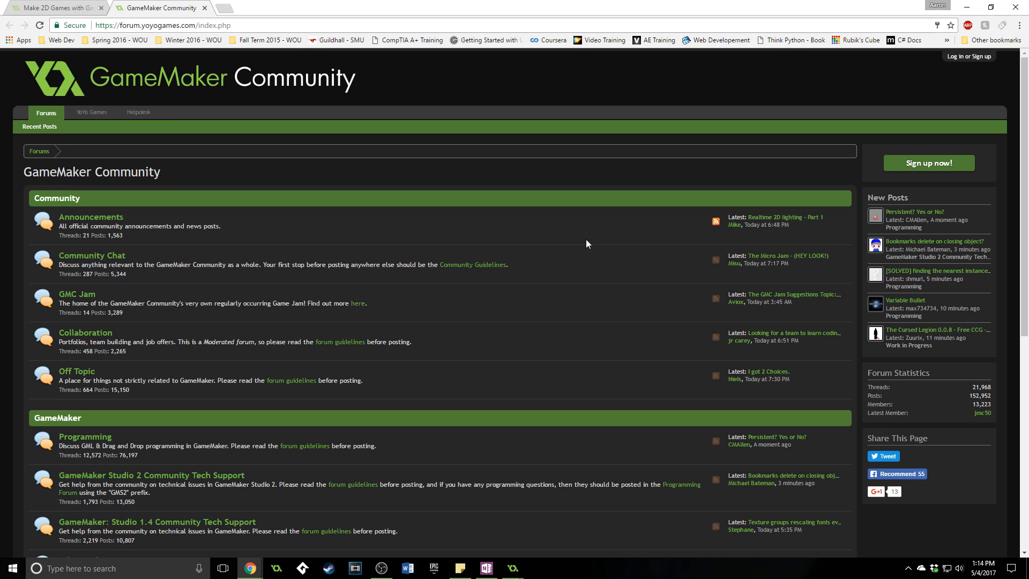
{"action": "scroll", "coordinate": [586, 238], "scroll_direction": "down", "scroll_amount": 3}
{"action": "scroll", "coordinate": [586, 239], "scroll_direction": "down", "scroll_amount": 2}
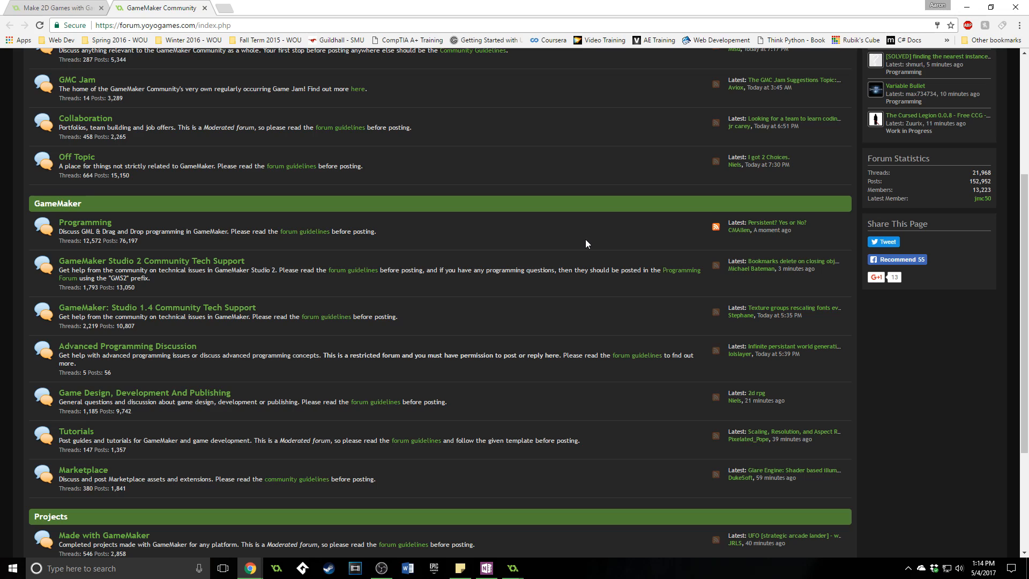
{"action": "scroll", "coordinate": [585, 239], "scroll_direction": "up", "scroll_amount": 2}
{"action": "scroll", "coordinate": [584, 239], "scroll_direction": "up", "scroll_amount": 1}
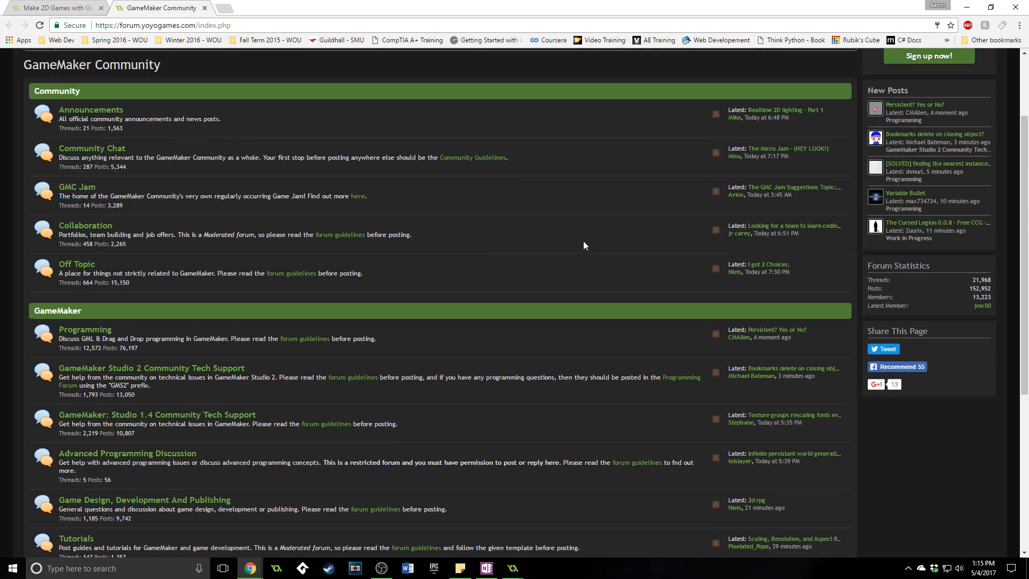
{"action": "scroll", "coordinate": [578, 249], "scroll_direction": "up", "scroll_amount": 1}
{"action": "scroll", "coordinate": [578, 250], "scroll_direction": "up", "scroll_amount": 2}
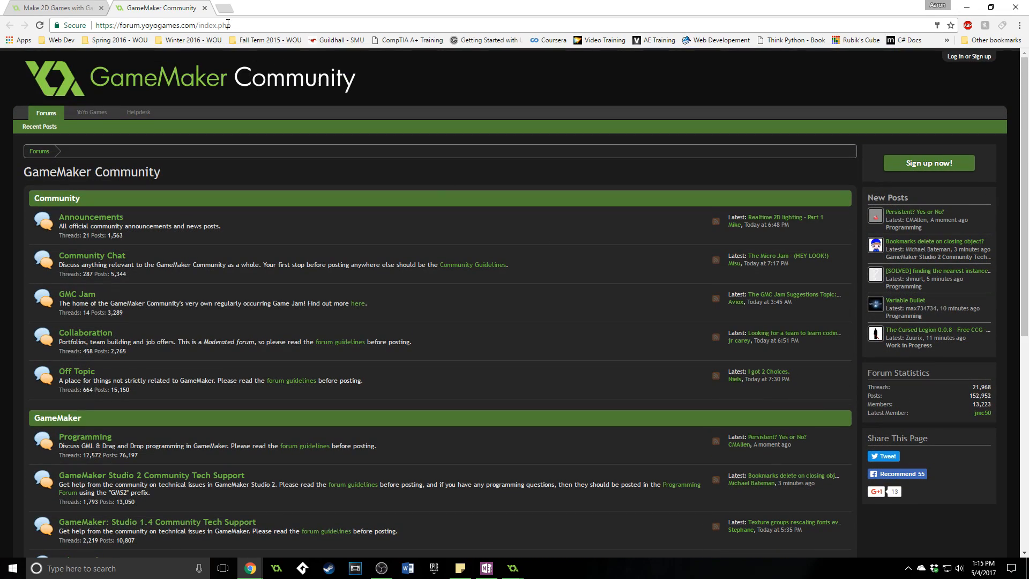
{"action": "left_click", "coordinate": [204, 8]}
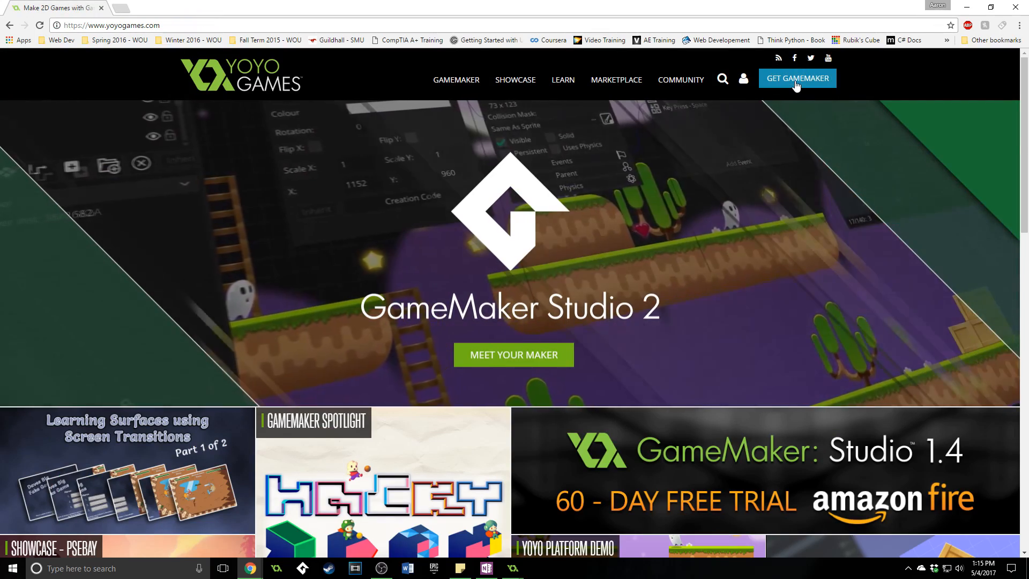
Step: Get the free trial and download the GameMaker Studio 2 installer
{"action": "left_click", "coordinate": [796, 80]}
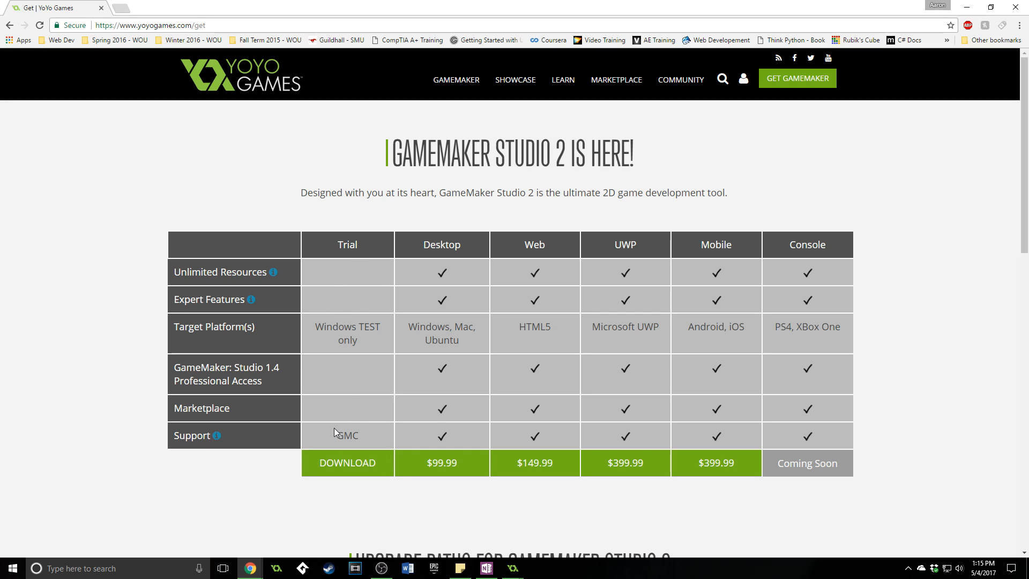
{"action": "left_click", "coordinate": [354, 461]}
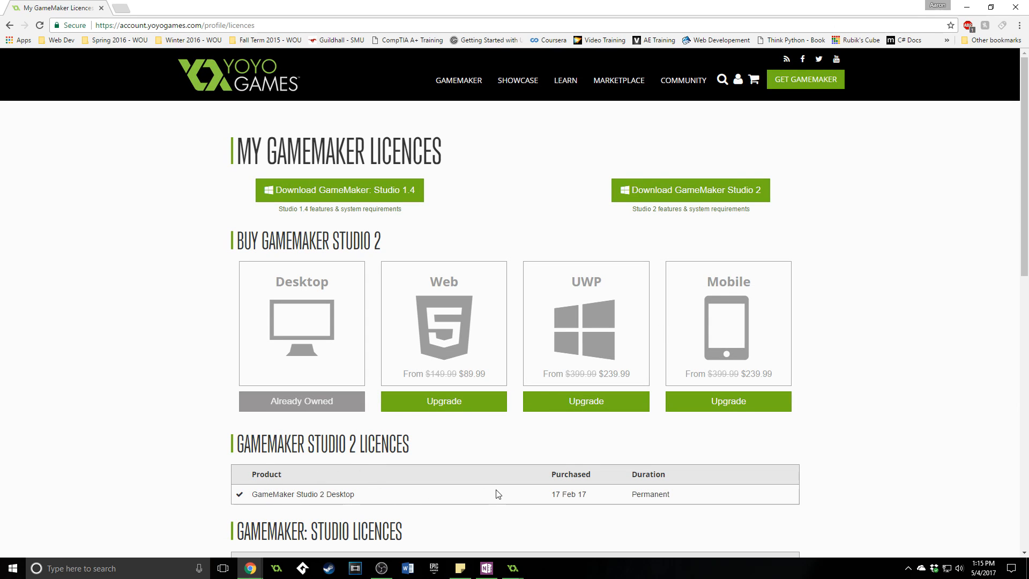
{"action": "left_click", "coordinate": [663, 195]}
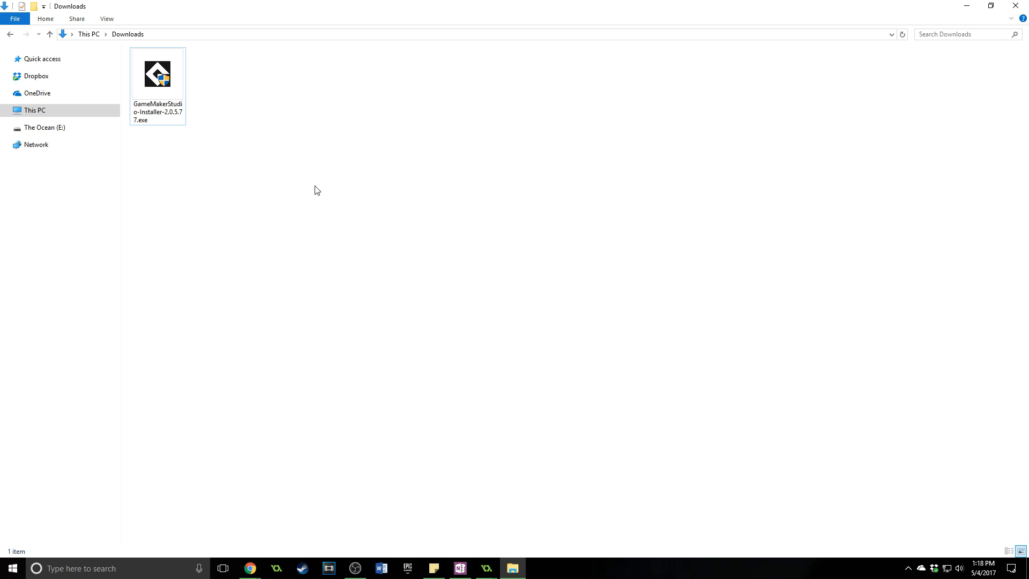
Step: Launch the installer, accept the license and install with default components into D:\Applications\GameMaker Studio 2
{"action": "double_click", "coordinate": [171, 90]}
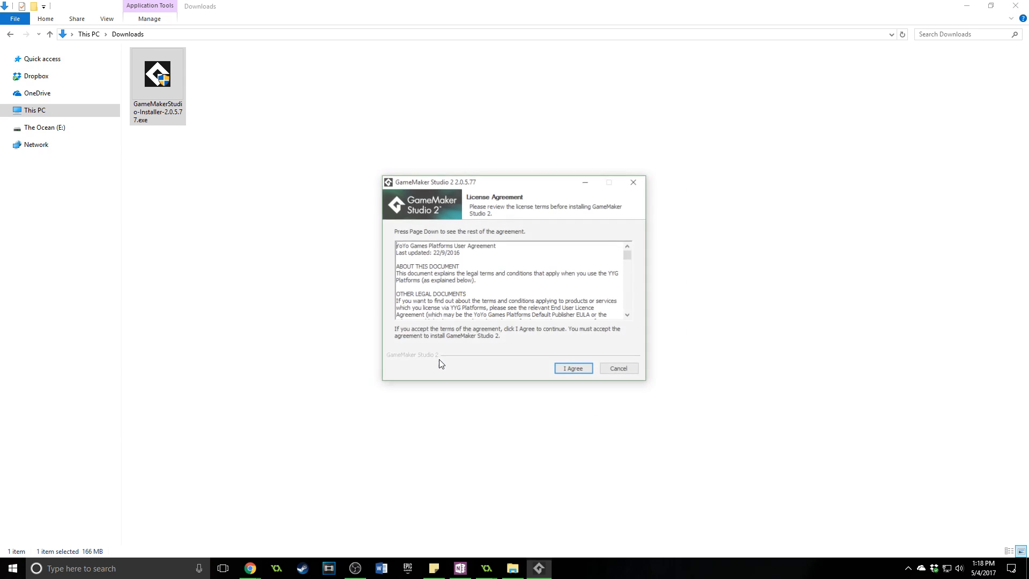
{"action": "left_click", "coordinate": [569, 371]}
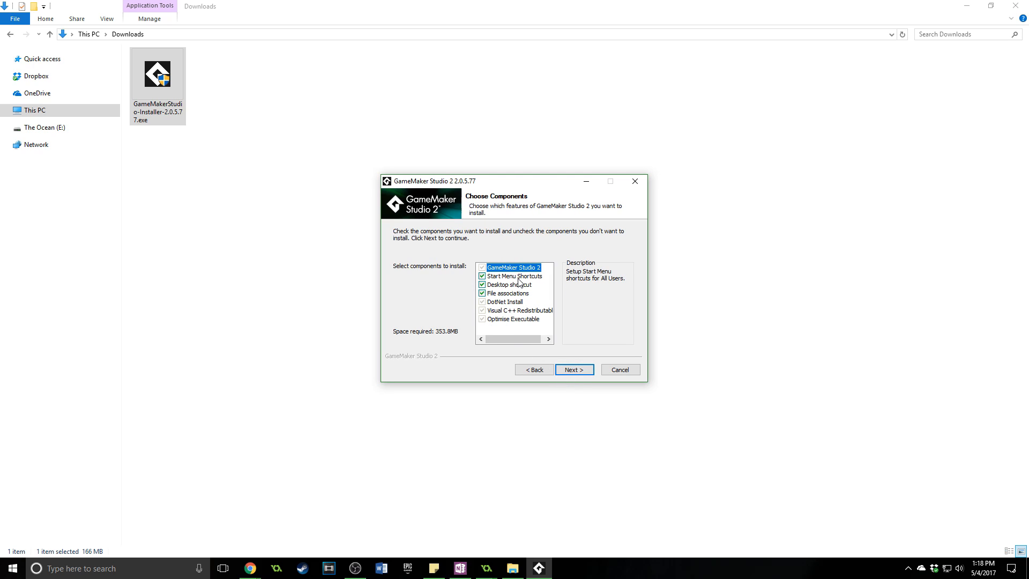
{"action": "left_click", "coordinate": [574, 370]}
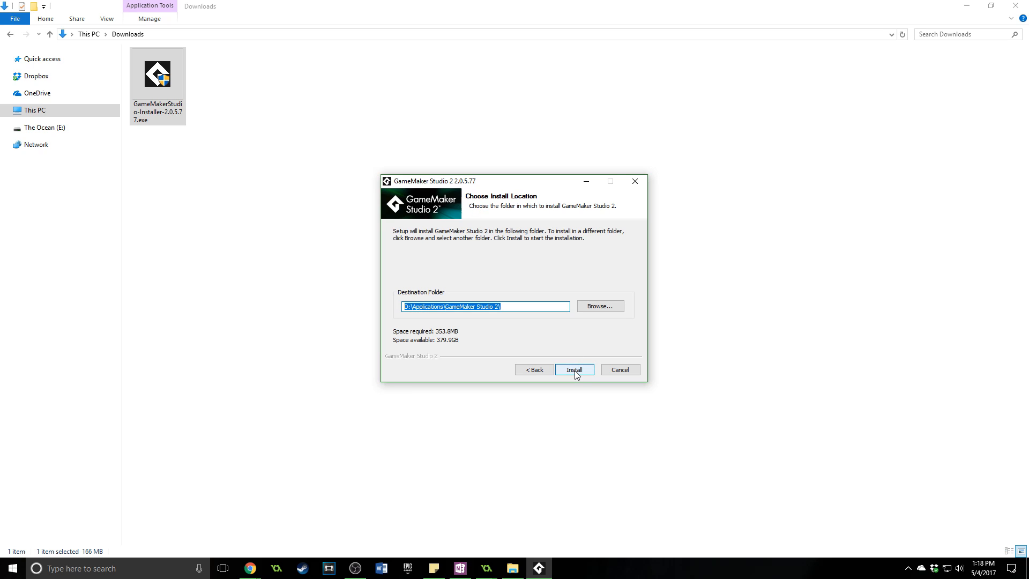
{"action": "left_click", "coordinate": [576, 371]}
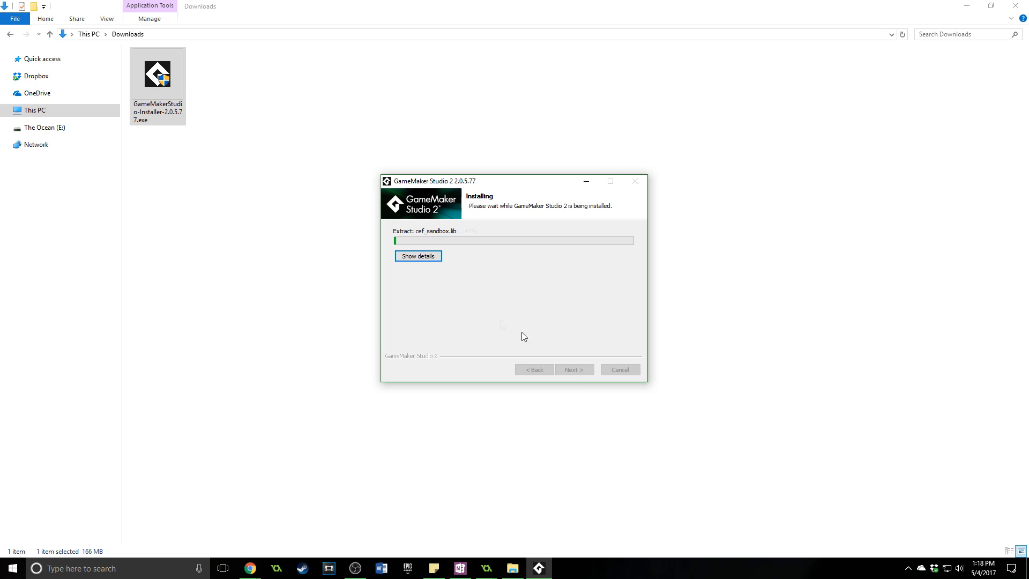
Step: Watch the detailed install log and finish the setup wizard
{"action": "left_click", "coordinate": [418, 256]}
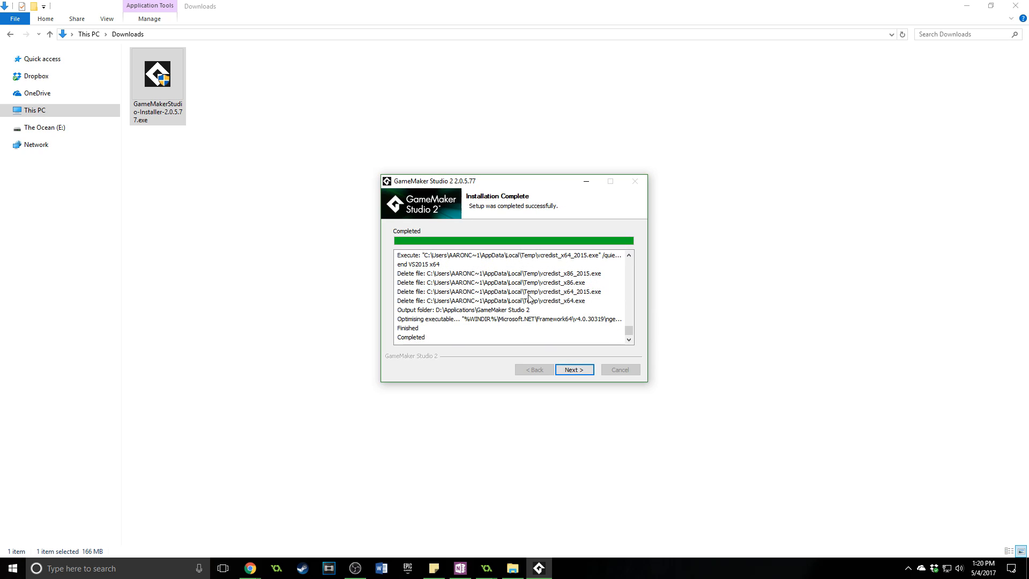
{"action": "left_click", "coordinate": [573, 370]}
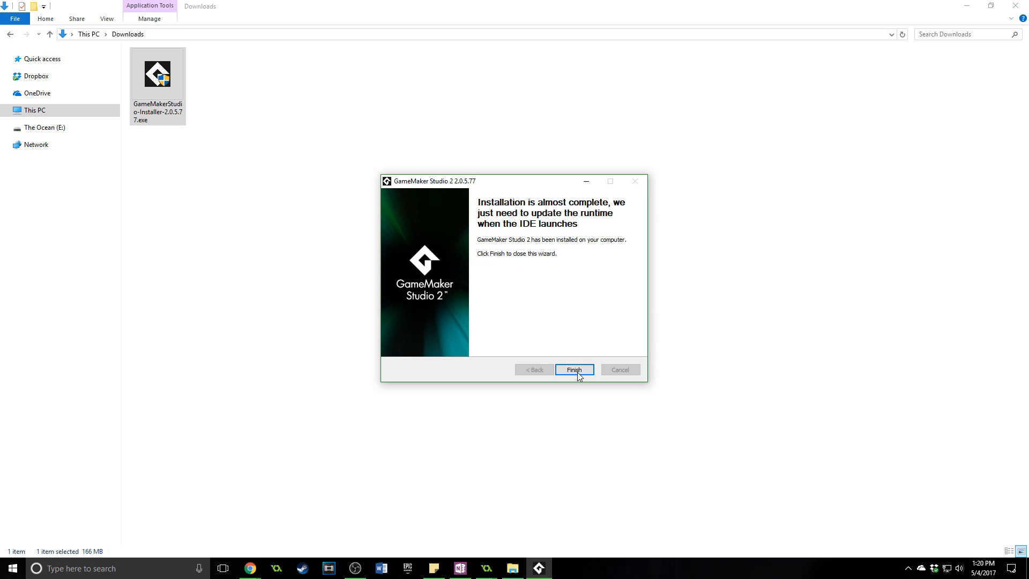
{"action": "left_click", "coordinate": [573, 370]}
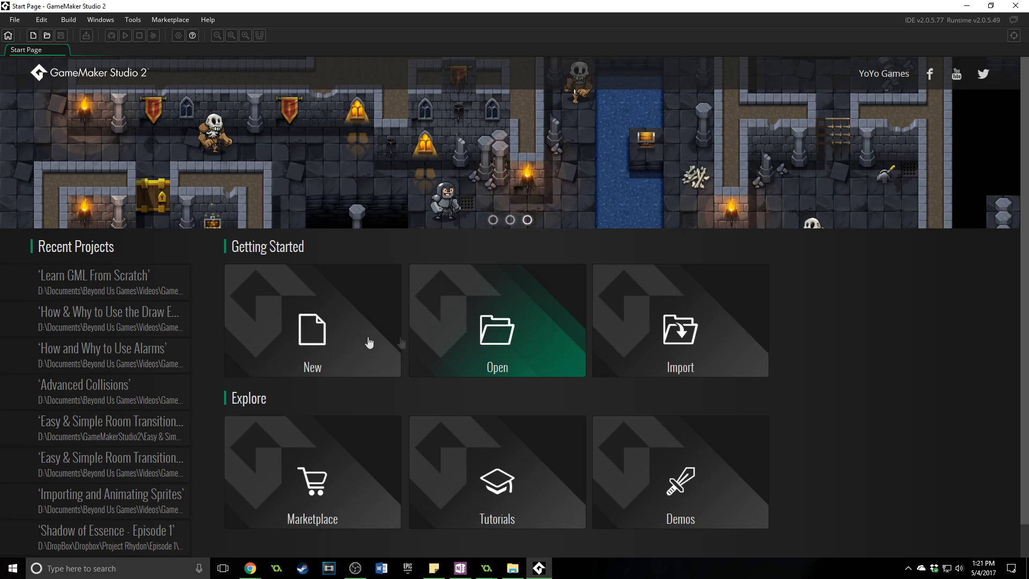
Step: Create a new GameMaker Language project saved as f
{"action": "left_click", "coordinate": [312, 329]}
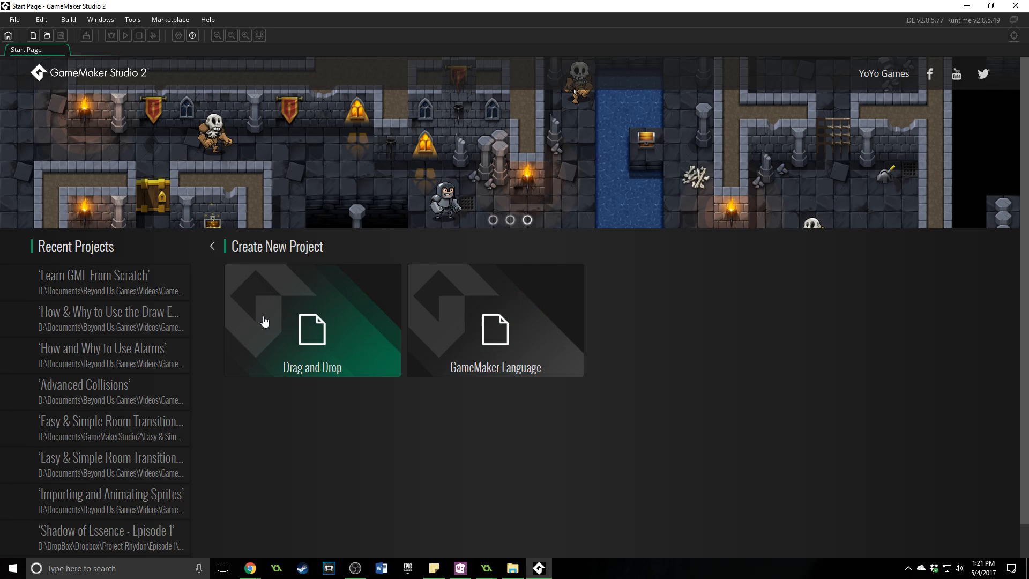
{"action": "left_click", "coordinate": [435, 315]}
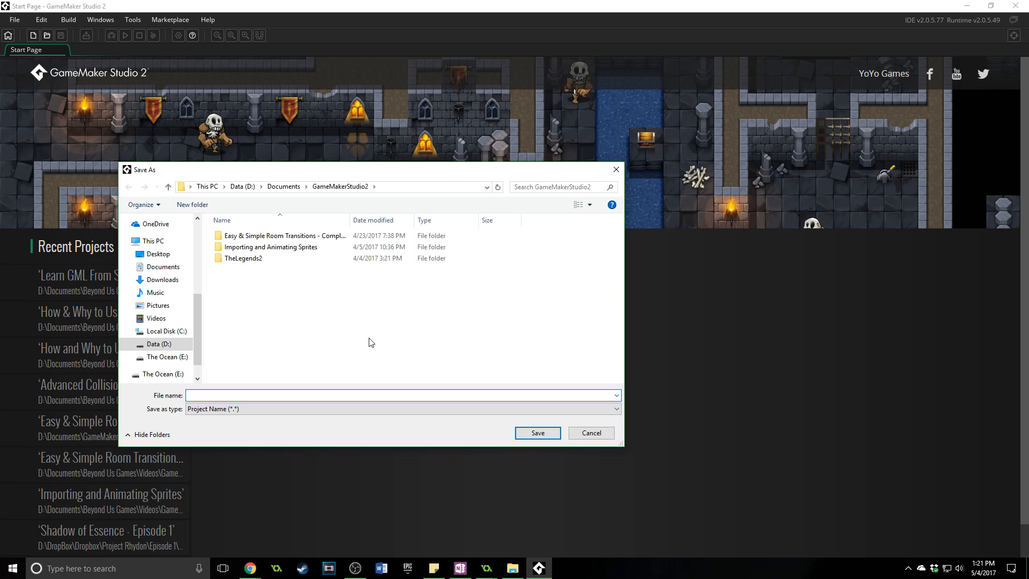
{"action": "type", "text": "f"}
{"action": "key", "text": "Return"}
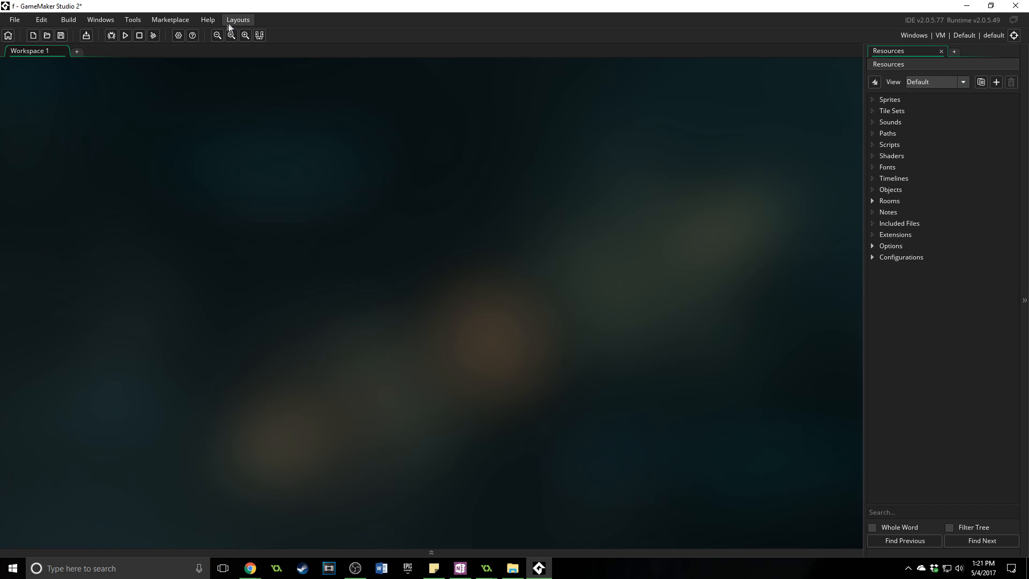
Step: View the GameMaker Studio 2 manual from the Help menu, then close its tab
{"action": "left_click", "coordinate": [210, 20]}
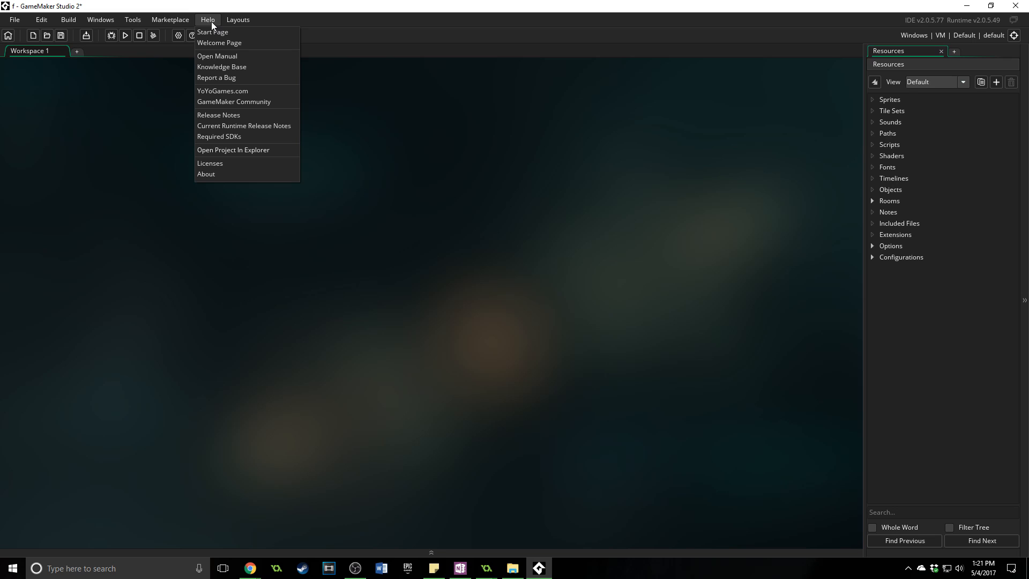
{"action": "left_click", "coordinate": [211, 56]}
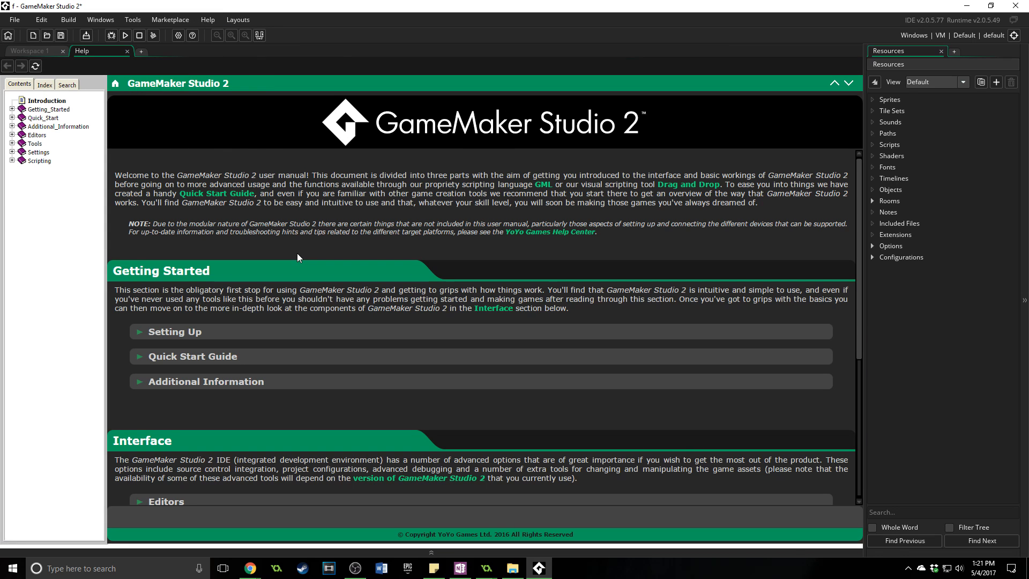
{"action": "scroll", "coordinate": [293, 260], "scroll_direction": "down", "scroll_amount": 3}
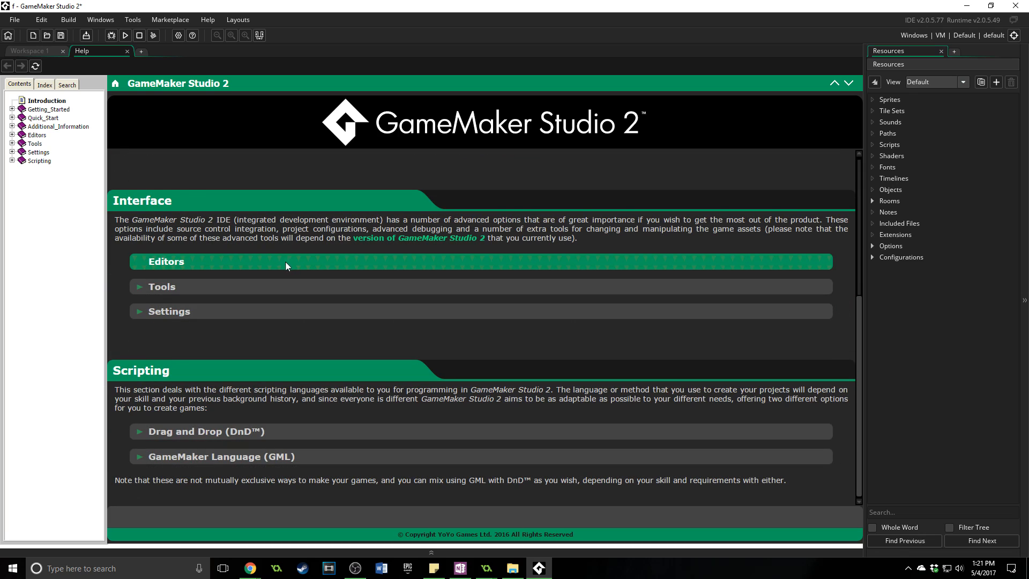
{"action": "scroll", "coordinate": [272, 266], "scroll_direction": "up", "scroll_amount": 3}
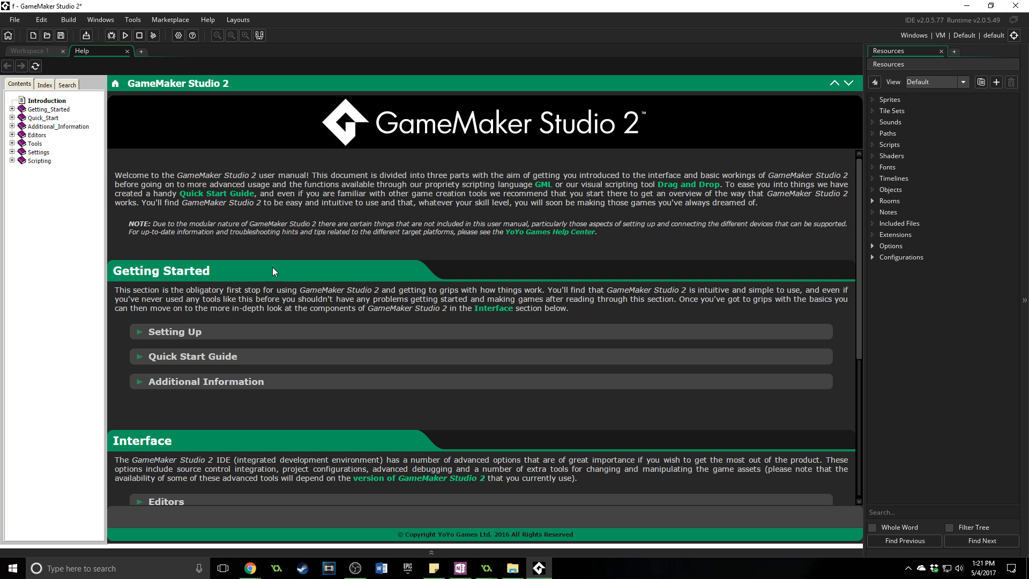
{"action": "left_click", "coordinate": [128, 52]}
Step: Bring up Preferences and show the Workspace settings under General Settings
{"action": "left_click", "coordinate": [14, 20]}
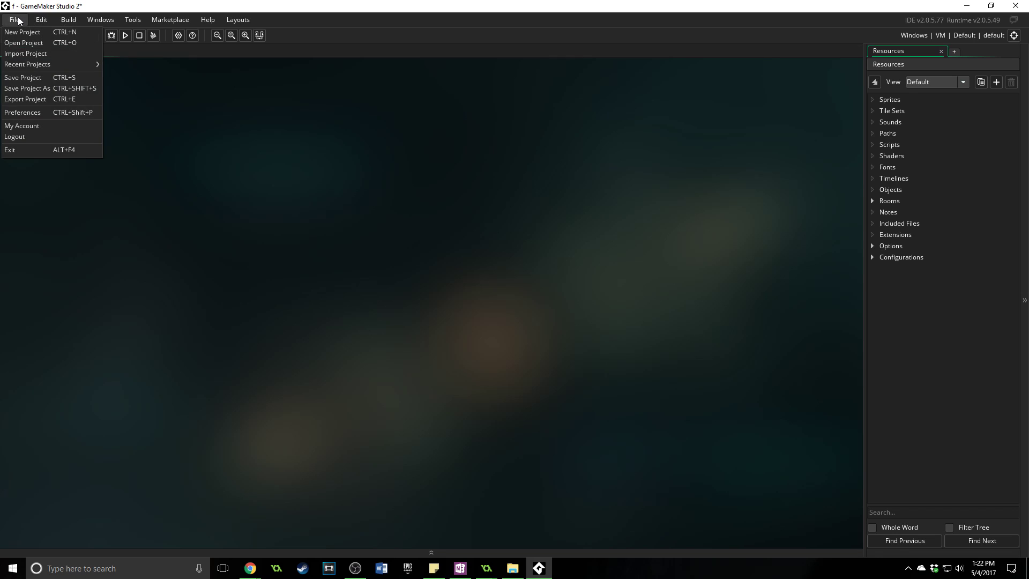
{"action": "left_click", "coordinate": [23, 112]}
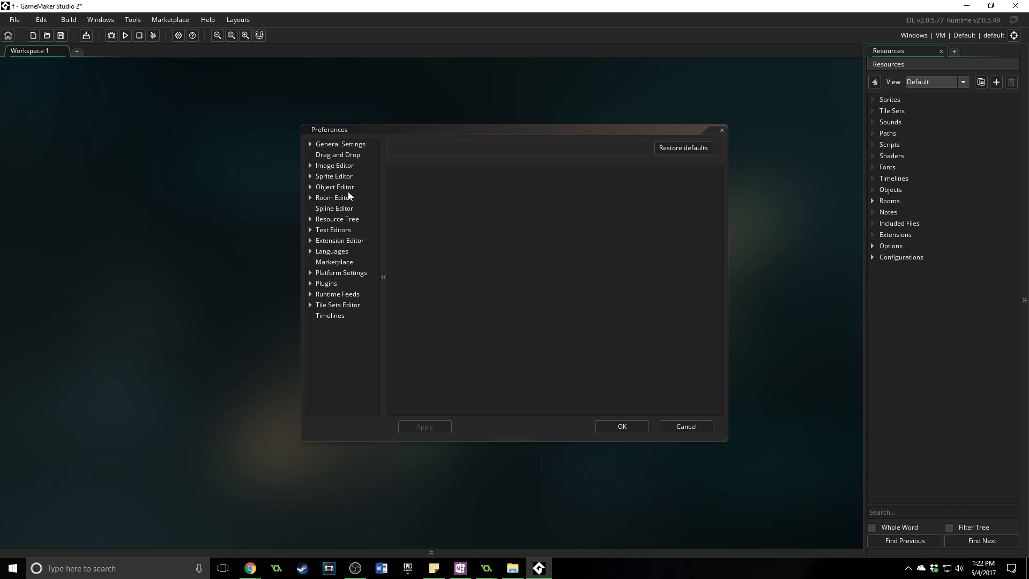
{"action": "left_click", "coordinate": [333, 143]}
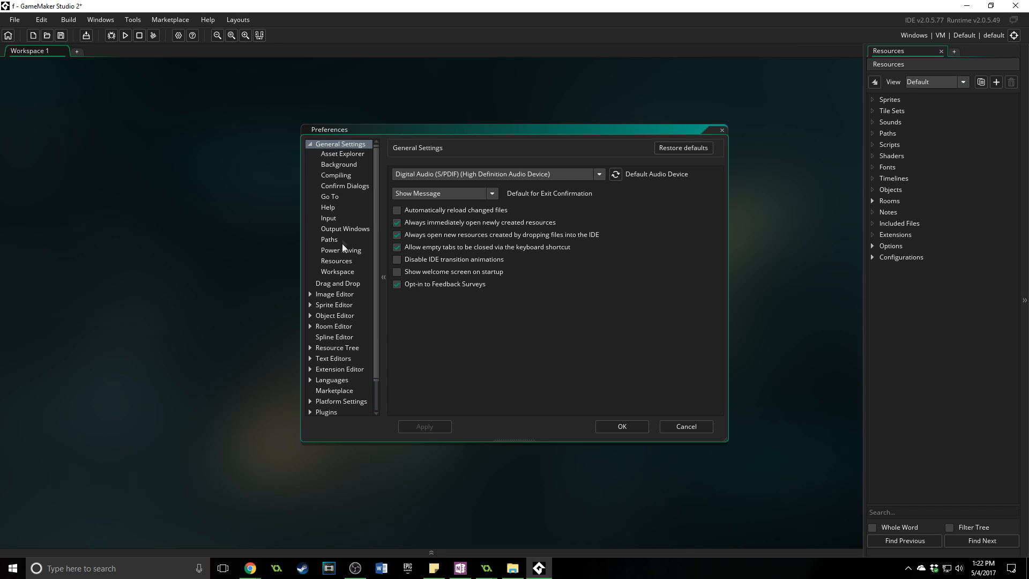
{"action": "left_click", "coordinate": [335, 272]}
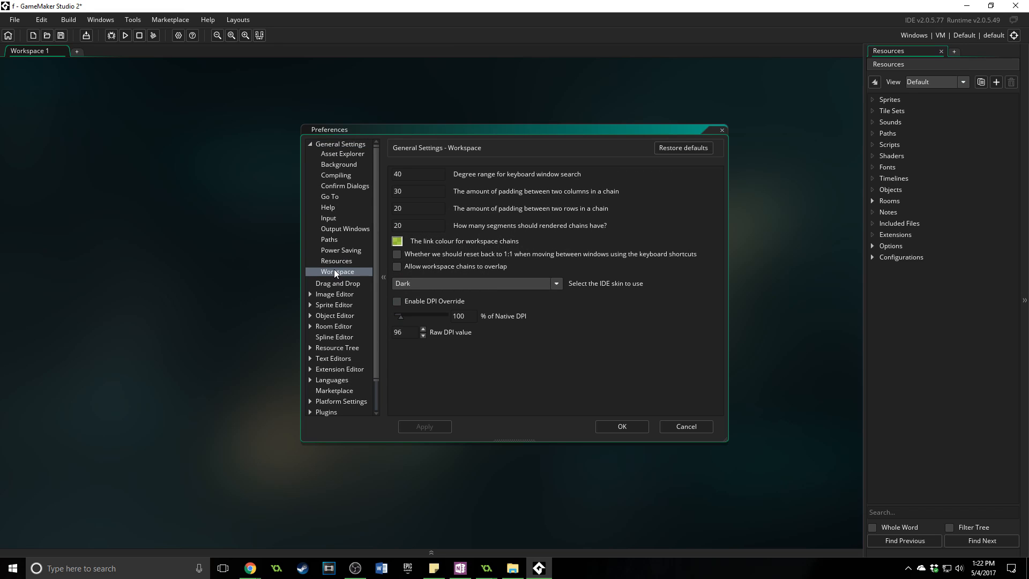
Step: Try the Light IDE skin, revert to Dark, and show the Background settings
{"action": "left_click", "coordinate": [453, 283]}
{"action": "left_click", "coordinate": [440, 303]}
{"action": "left_click", "coordinate": [470, 285]}
{"action": "left_click", "coordinate": [346, 165]}
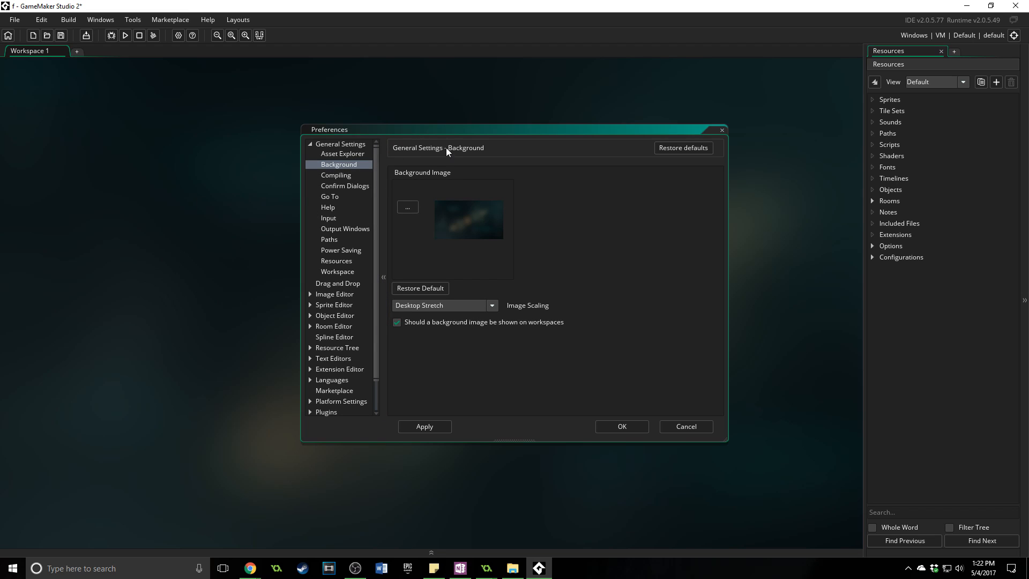
Step: Browse for a background image, cancel without choosing one, and accept the preferences
{"action": "left_click_drag", "start_coordinate": [446, 147], "coordinate": [222, 206]}
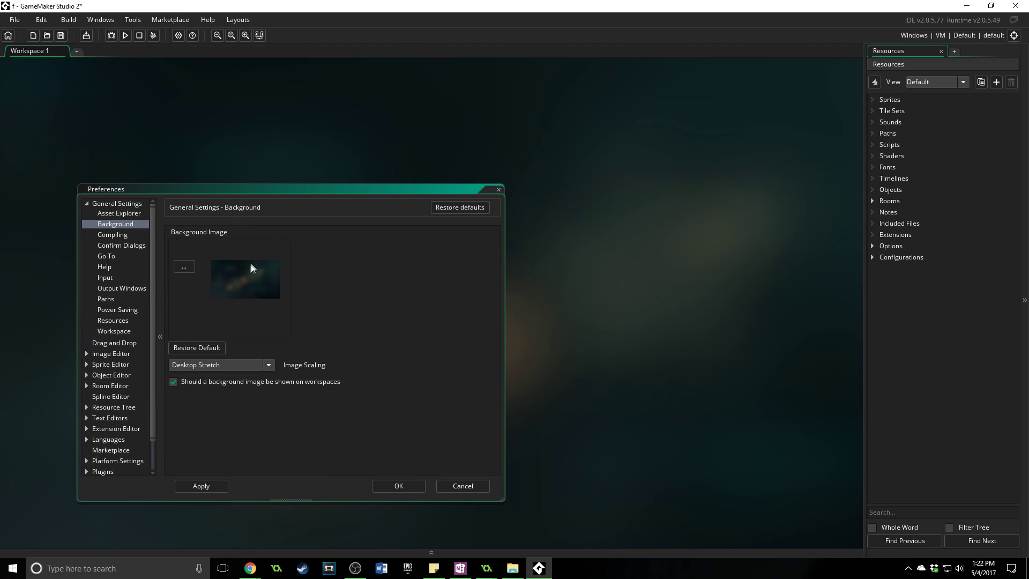
{"action": "left_click", "coordinate": [187, 268]}
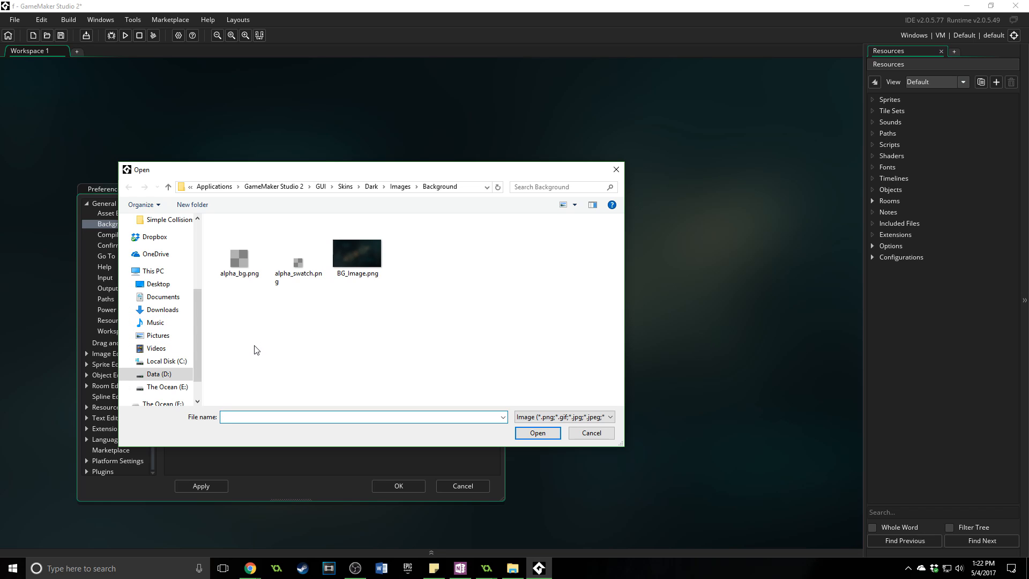
{"action": "left_click", "coordinate": [600, 436]}
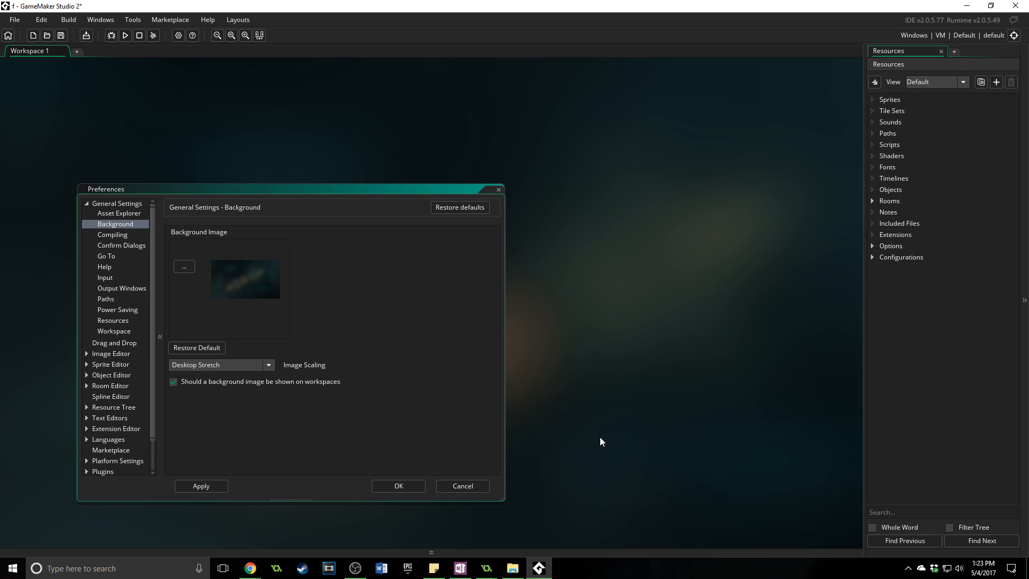
{"action": "left_click", "coordinate": [398, 485]}
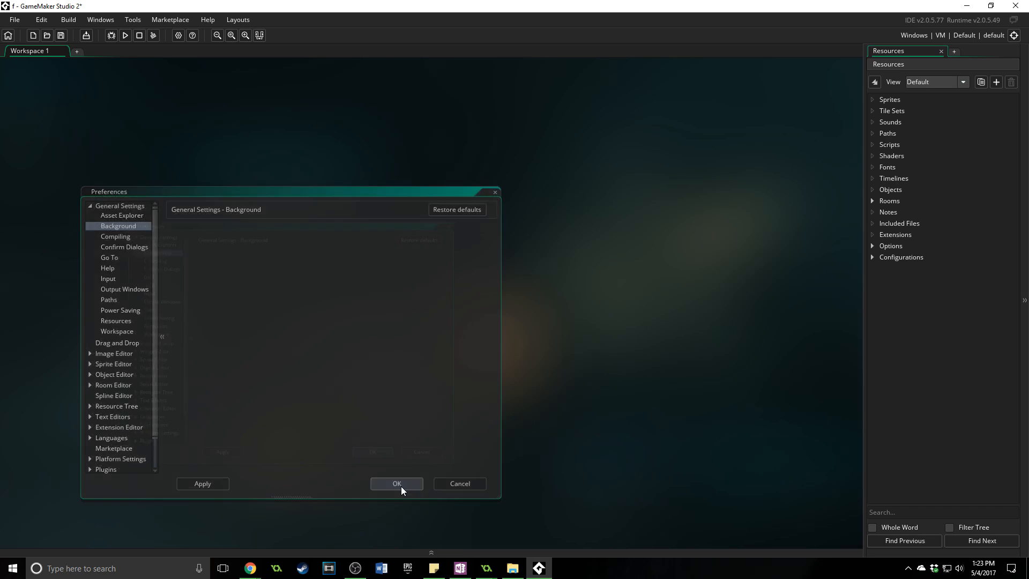